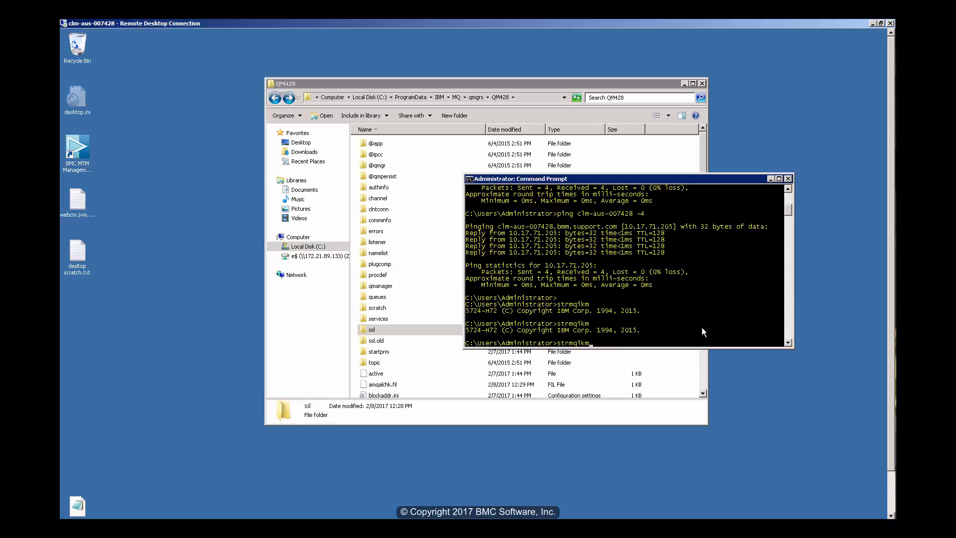
Step: Run strmqikm and start a new CMS key database named key.kdb in C:\ProgramData\IBM\MQ\qmgrs\QM428\ssl
key("Return")
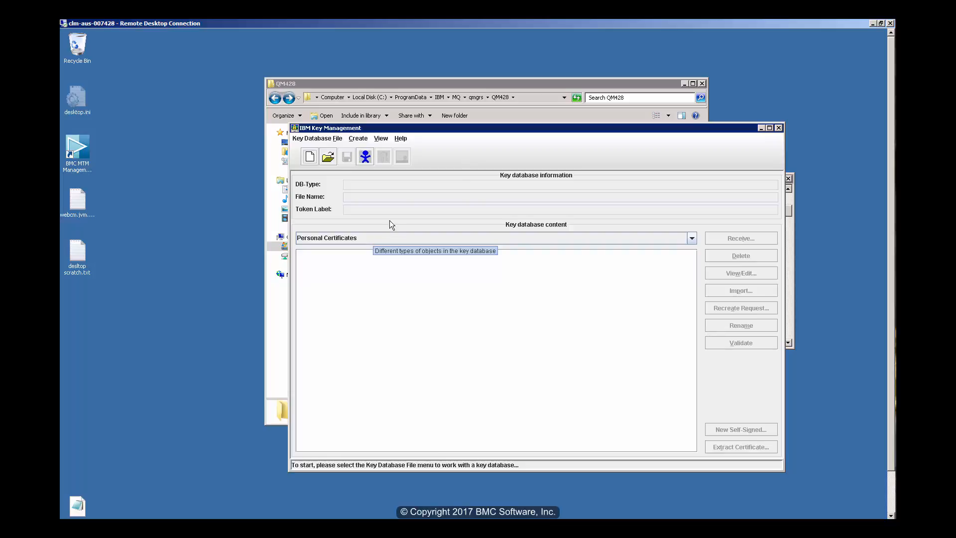
left_click(311, 139)
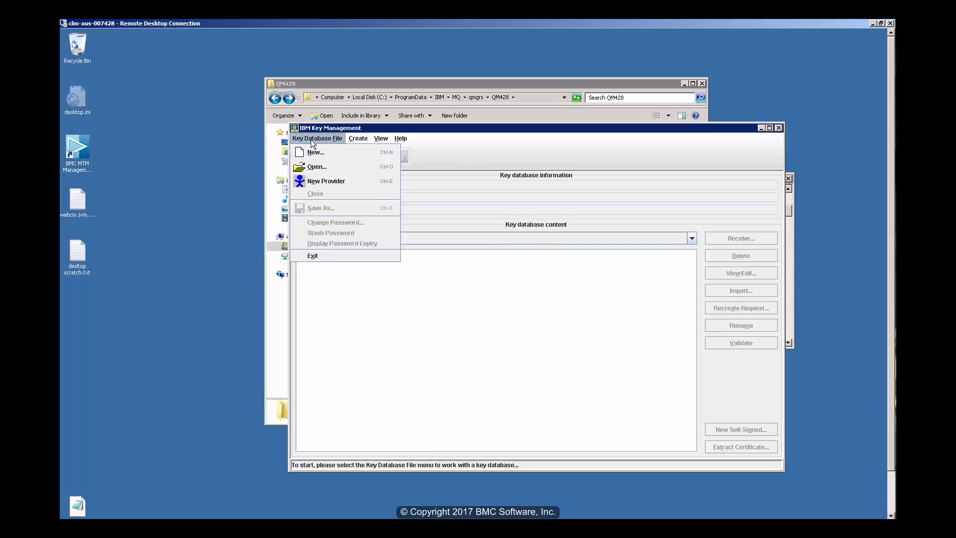
left_click(322, 152)
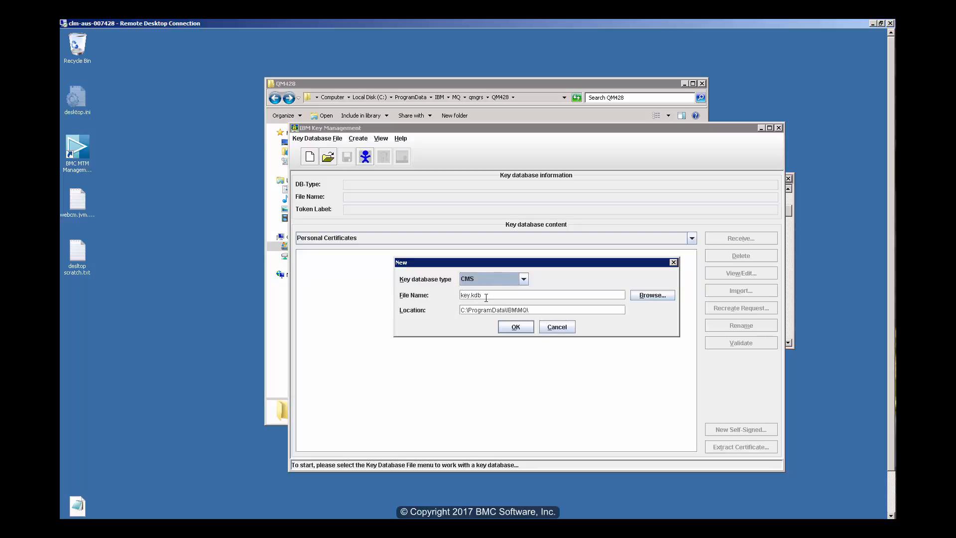
left_click(650, 296)
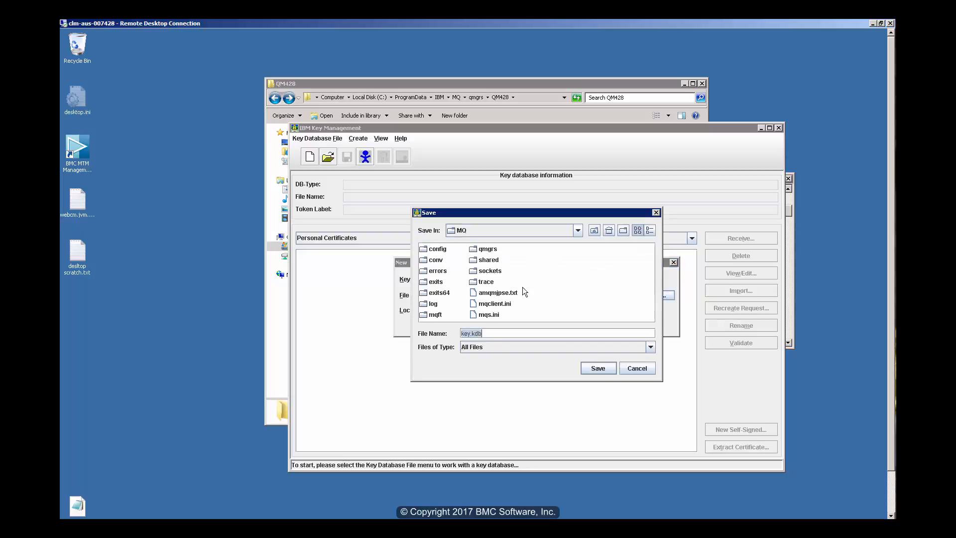
double_click(475, 252)
left_click(425, 260)
double_click(425, 260)
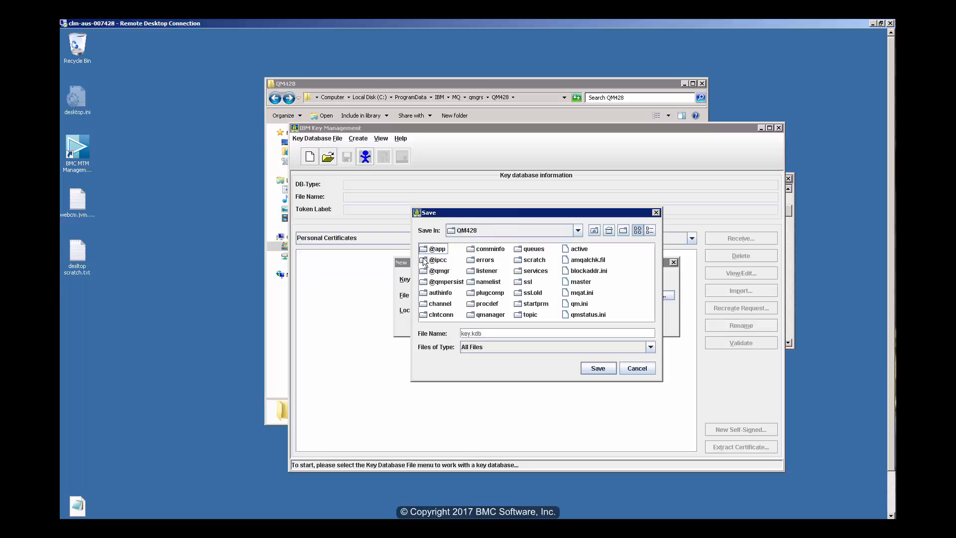
double_click(520, 286)
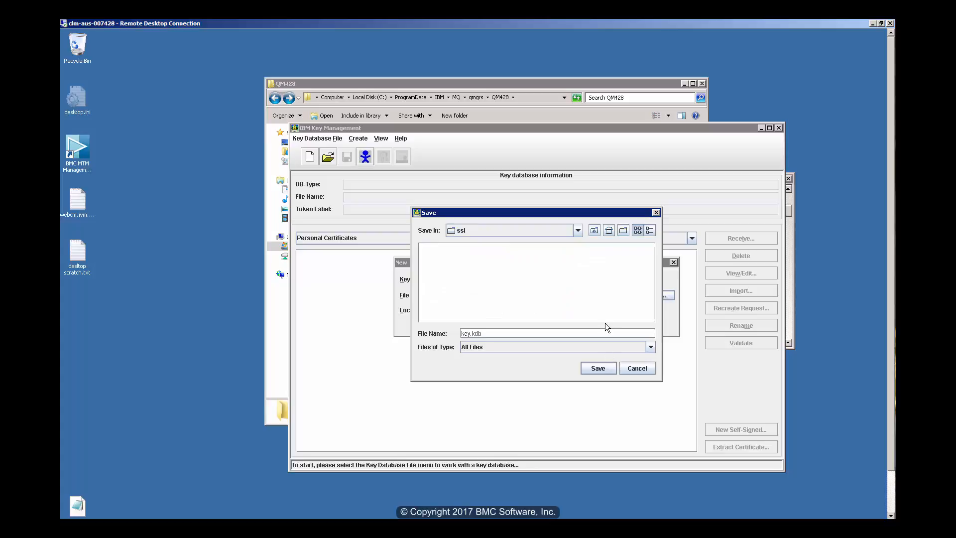
left_click(599, 369)
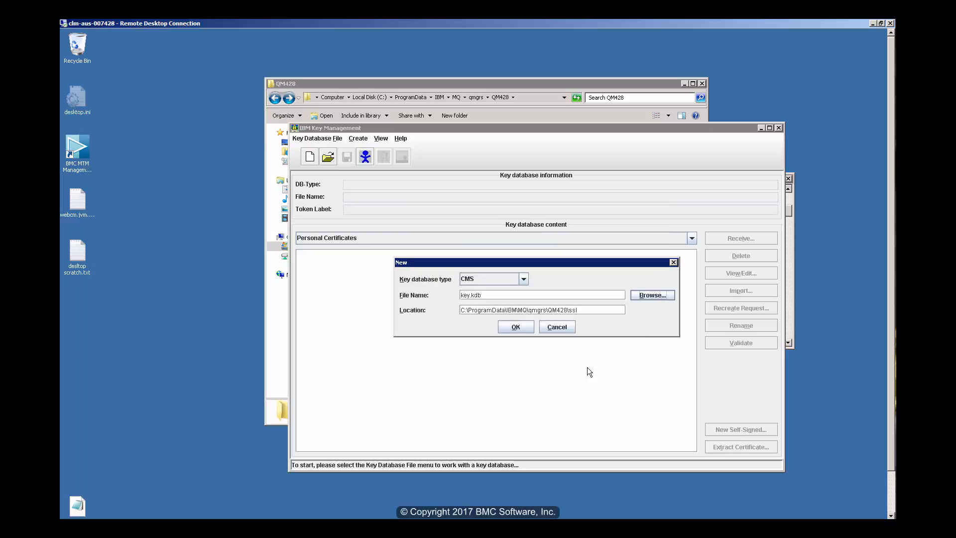
left_click(518, 330)
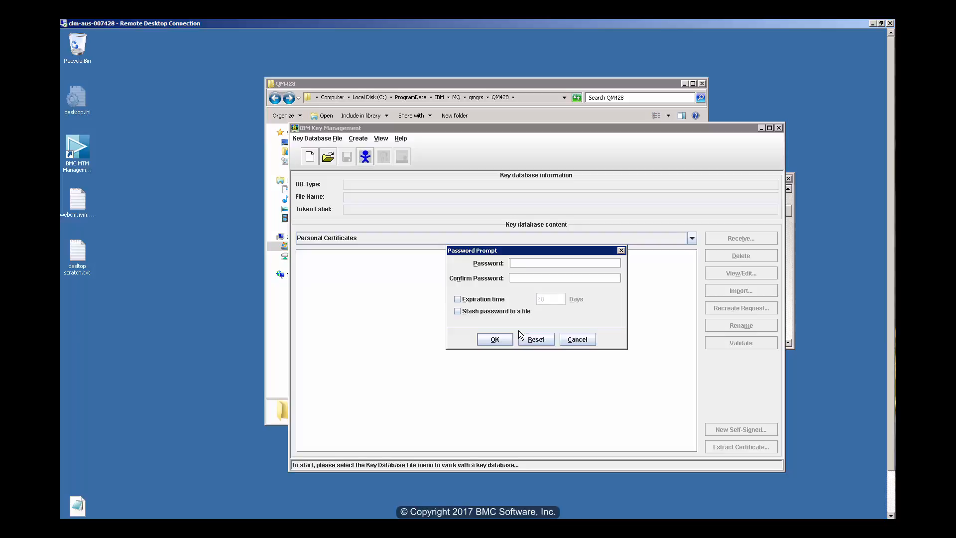
Step: Enter and confirm the key database password, set it to expire after 700 days and stash it to a file
type("***********")
key("Tab")
type("***********")
left_click(457, 299)
left_click(547, 301)
double_click(546, 300)
type("700")
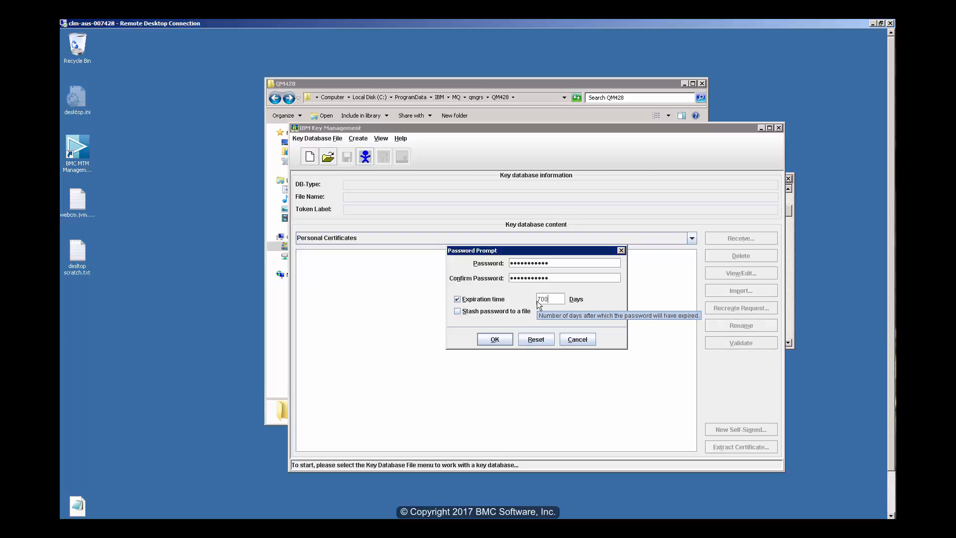
left_click(457, 312)
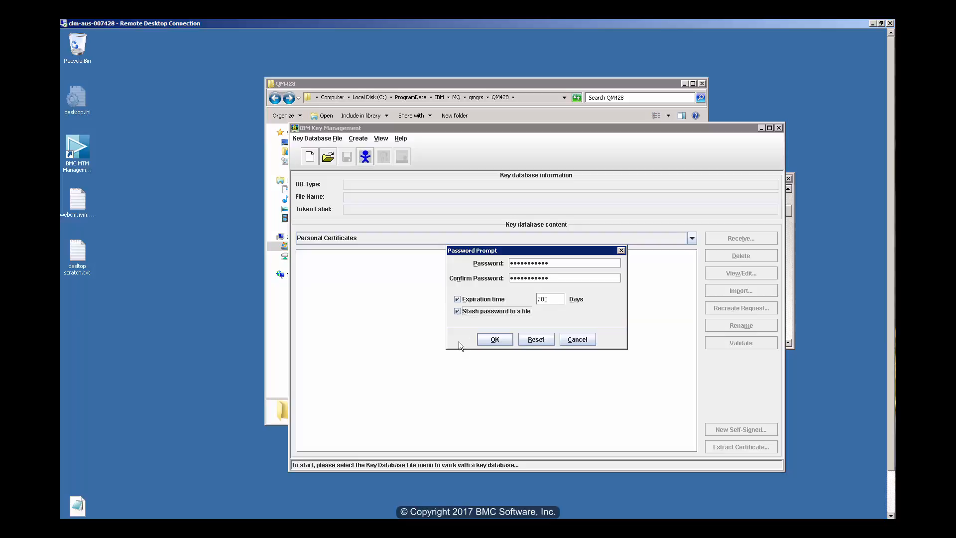
left_click(495, 343)
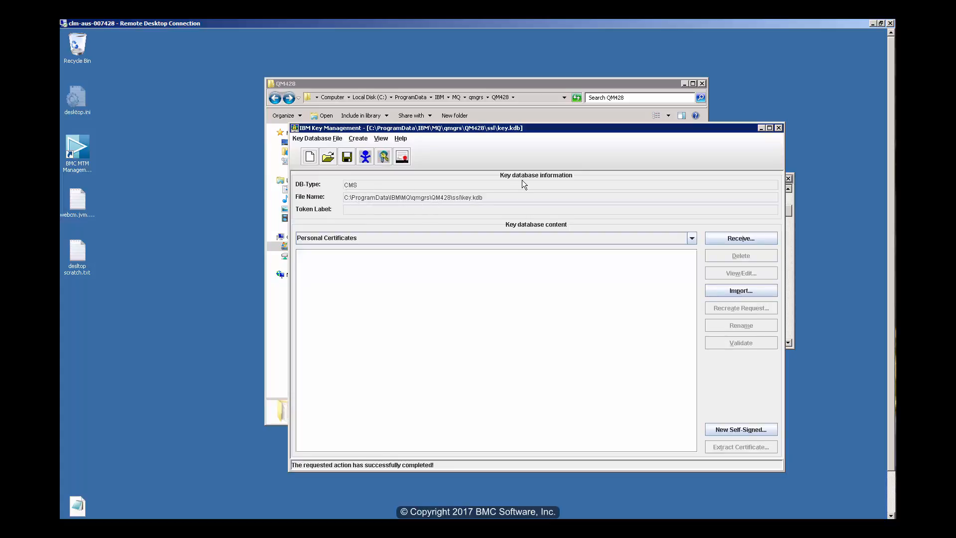
Step: Start a new personal certificate request with key label ibmwebspheremqqm428 and key size 2048
left_click(692, 239)
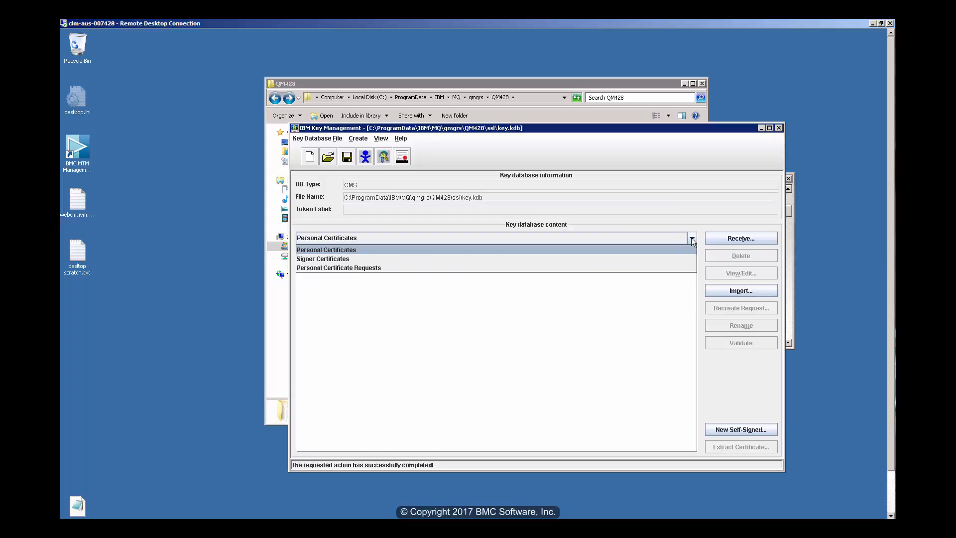
left_click(656, 271)
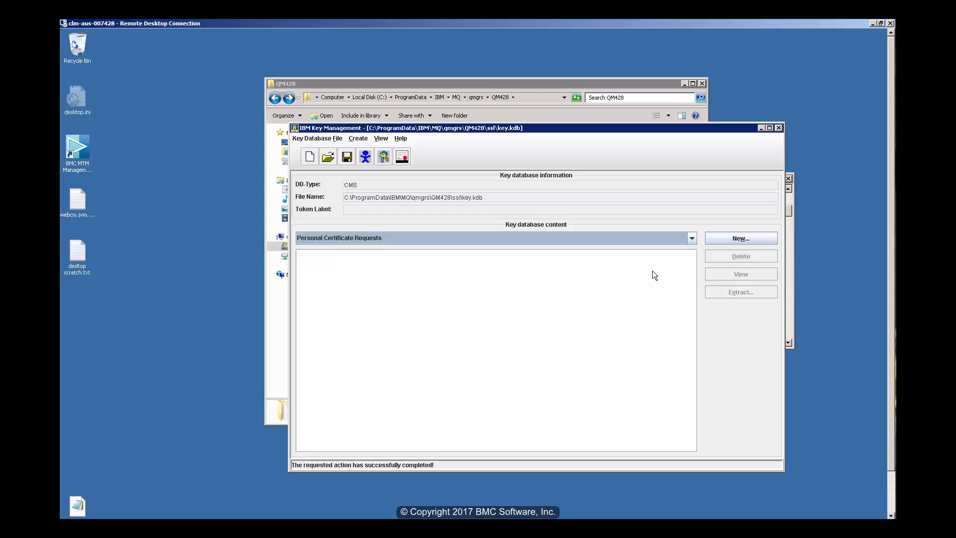
left_click(739, 239)
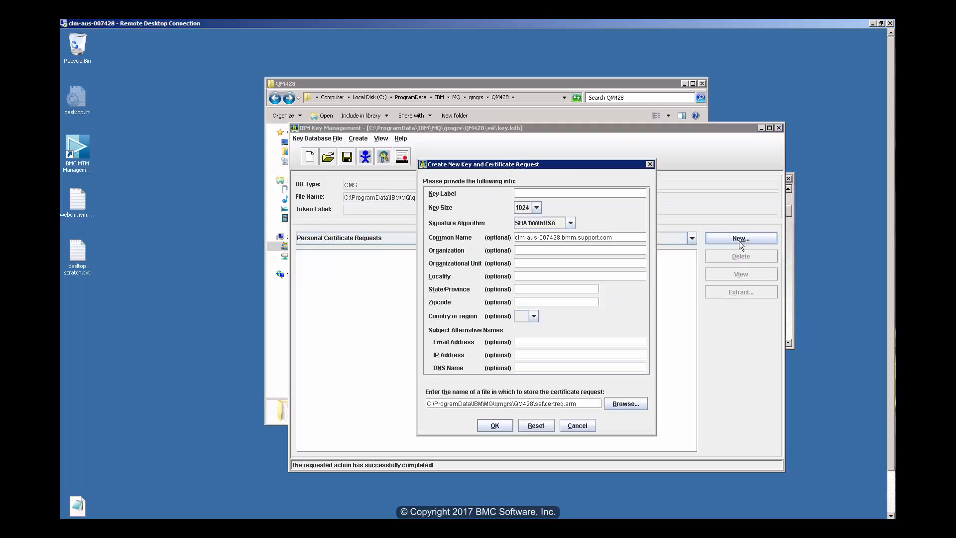
left_click(564, 194)
type("ibmwebspheremqqm428")
left_click(538, 207)
Step: Shorten the certificate request's common name to clm-aus-007428.bmm.com
left_click(529, 237)
double_click(593, 240)
left_click(598, 240)
left_click(601, 240)
key("BackSpace")
key("BackSpace")
key("BackSpace")
key("BackSpace")
key("BackSpace")
key("BackSpace")
key("BackSpace")
key("BackSpace")
Step: Fill in the request's organization as BMC Software Inc, locality Houston, state Texas and country US
left_click(526, 250)
type("BMC Software Inc")
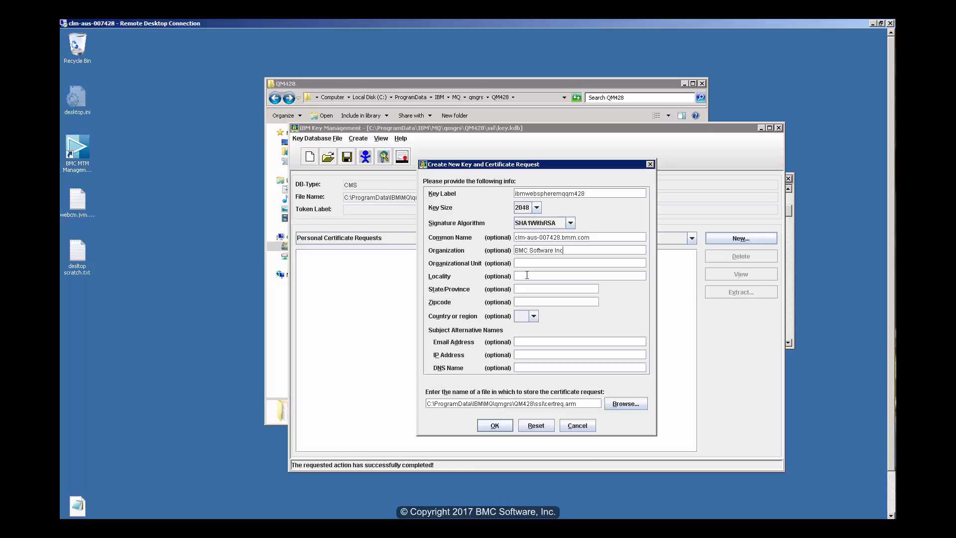
left_click(527, 275)
type("Houston")
left_click(531, 289)
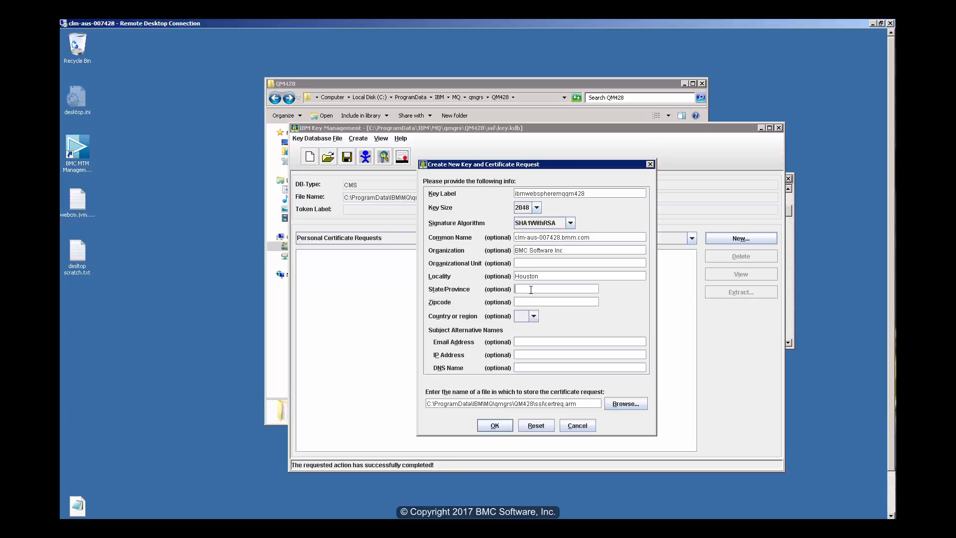
type("Texas")
left_click(534, 317)
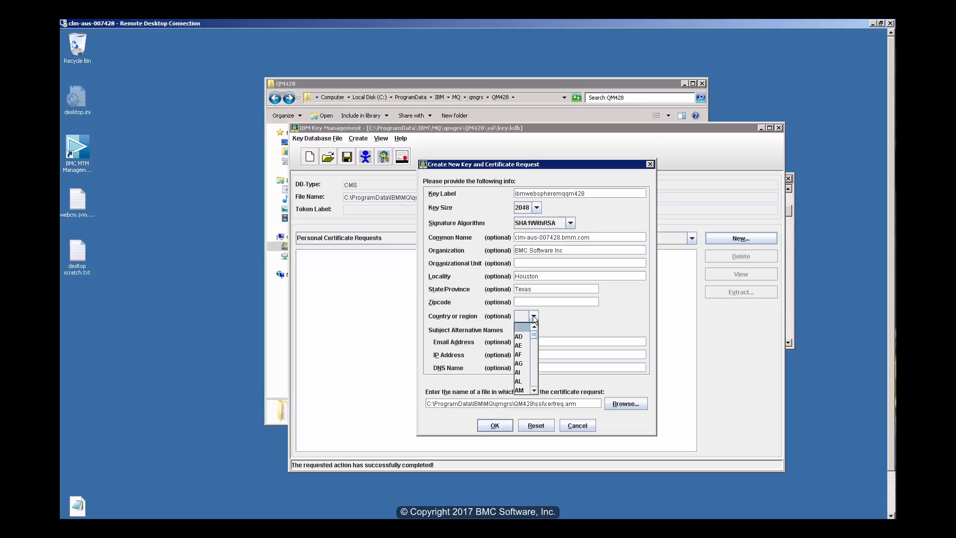
left_click_drag(534, 339, 533, 385)
left_click(533, 328)
left_click(524, 349)
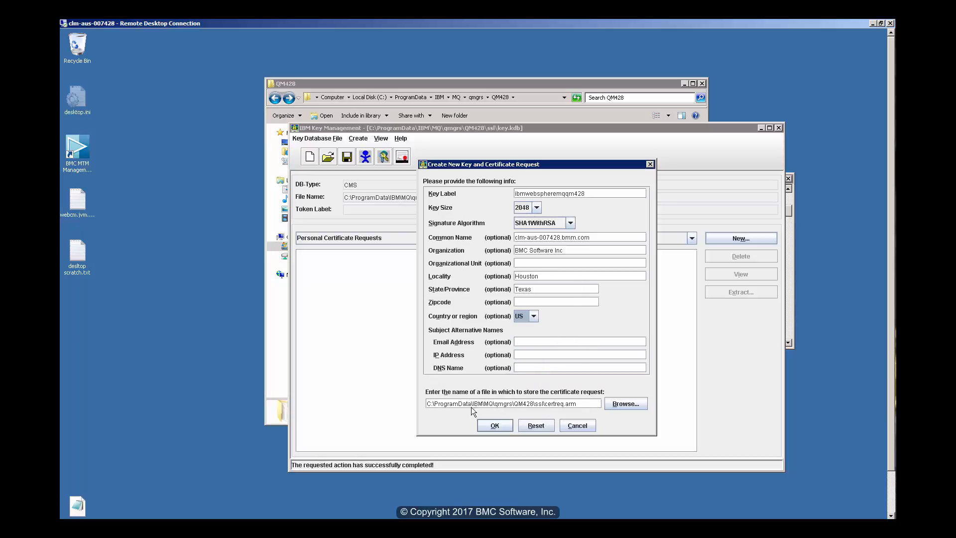
Step: Name the request file qm428certreq.arm in the QM428 ssl folder and create the certificate request
left_click(545, 404)
type("qm428")
left_click(497, 428)
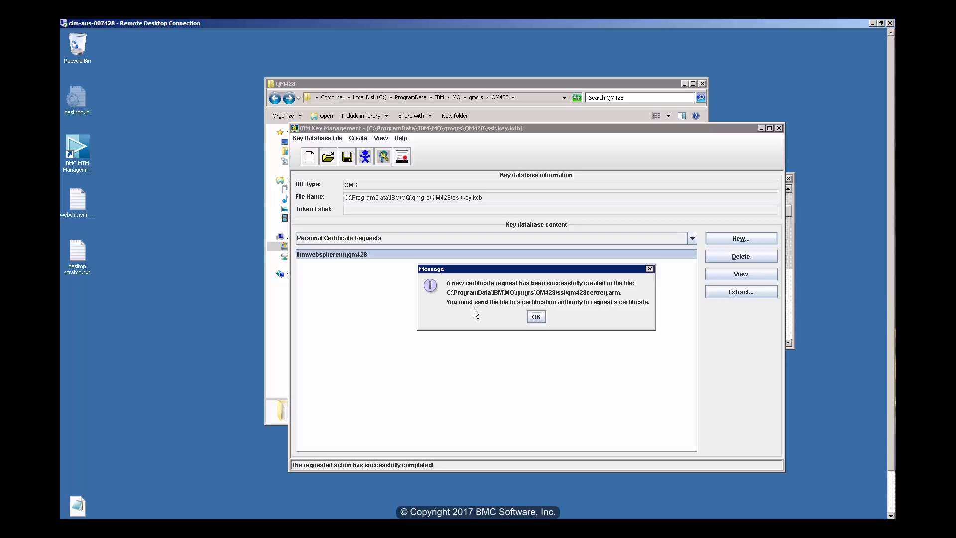
left_click(535, 317)
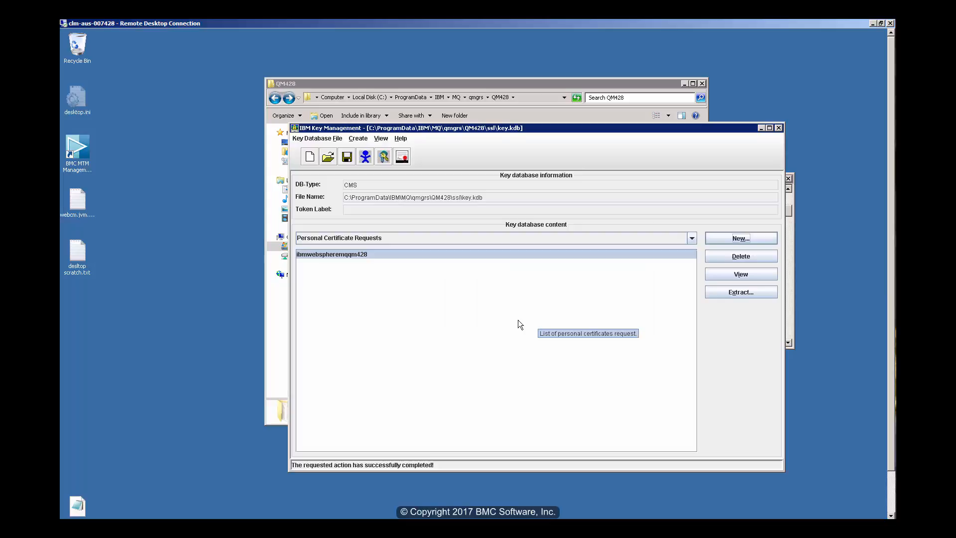
Step: Locate the qm428certreq.arm request file in the QM428 ssl folder
left_click(345, 83)
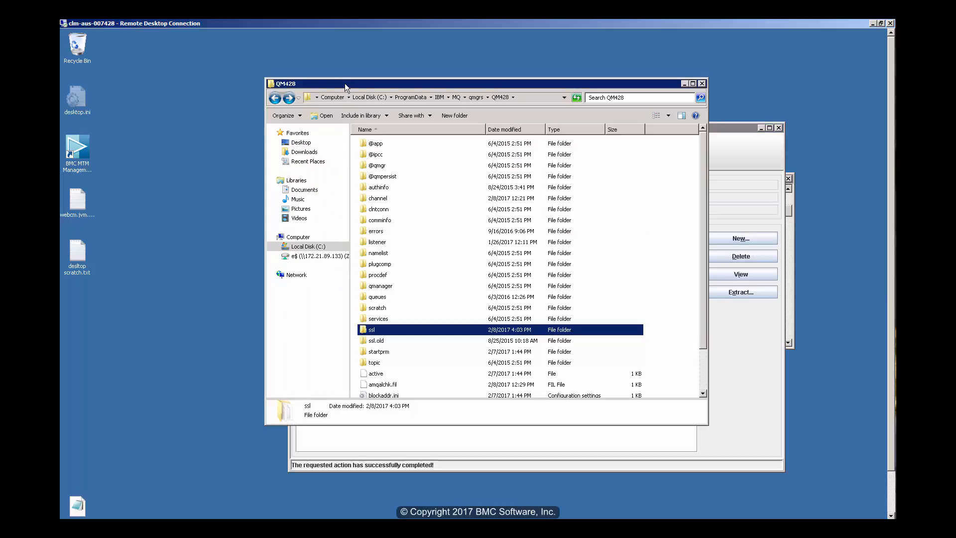
double_click(369, 331)
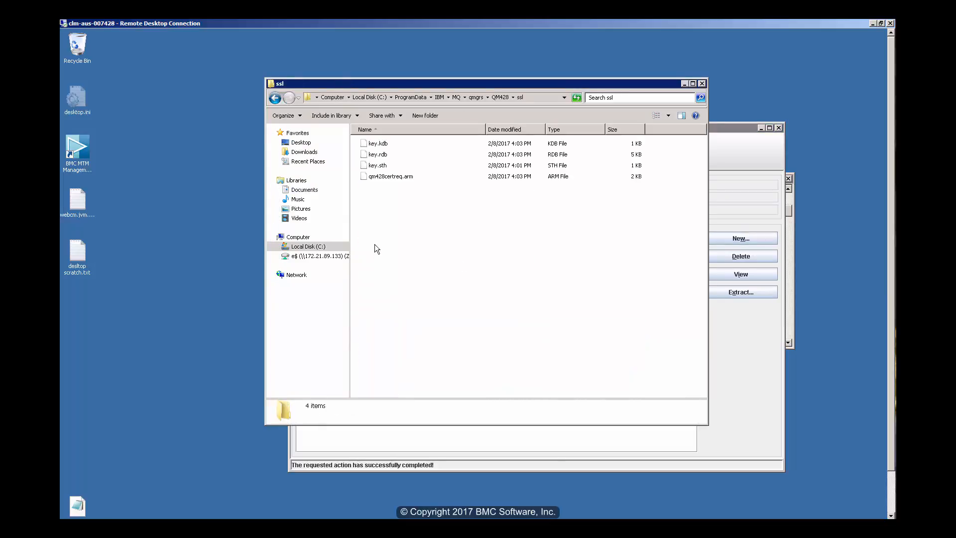
left_click(389, 179)
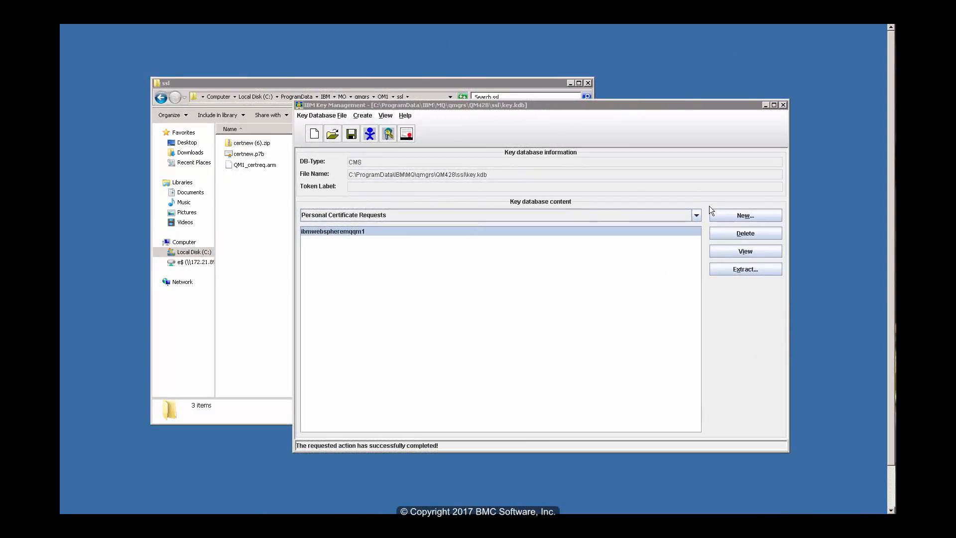
Step: Receive the signed certificate certnew.p7b from the QM1 ssl folder into the database's personal certificates
left_click(696, 214)
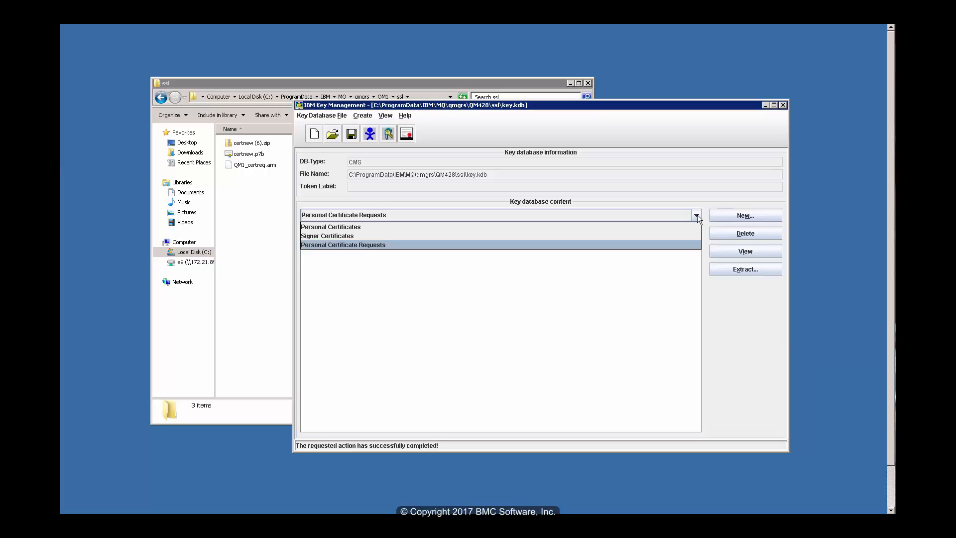
left_click(670, 223)
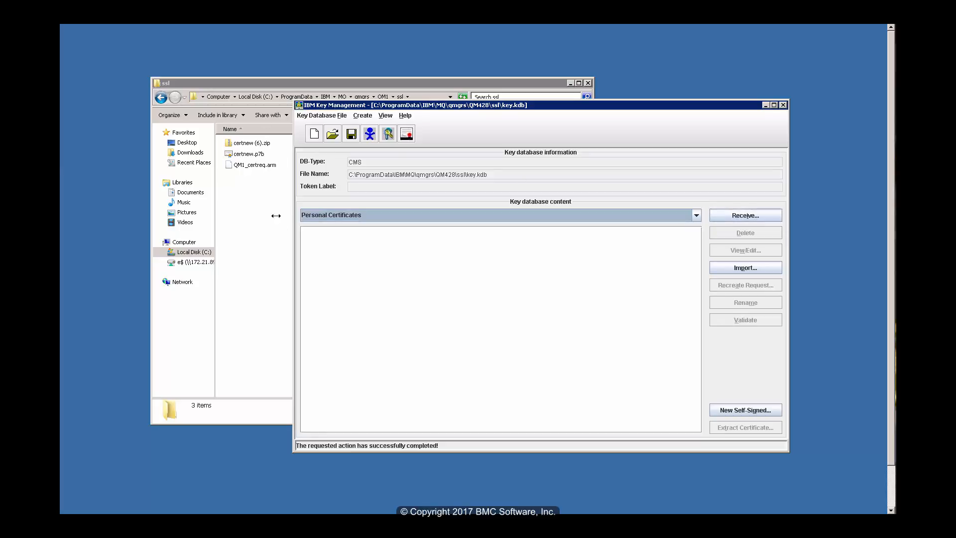
left_click(748, 217)
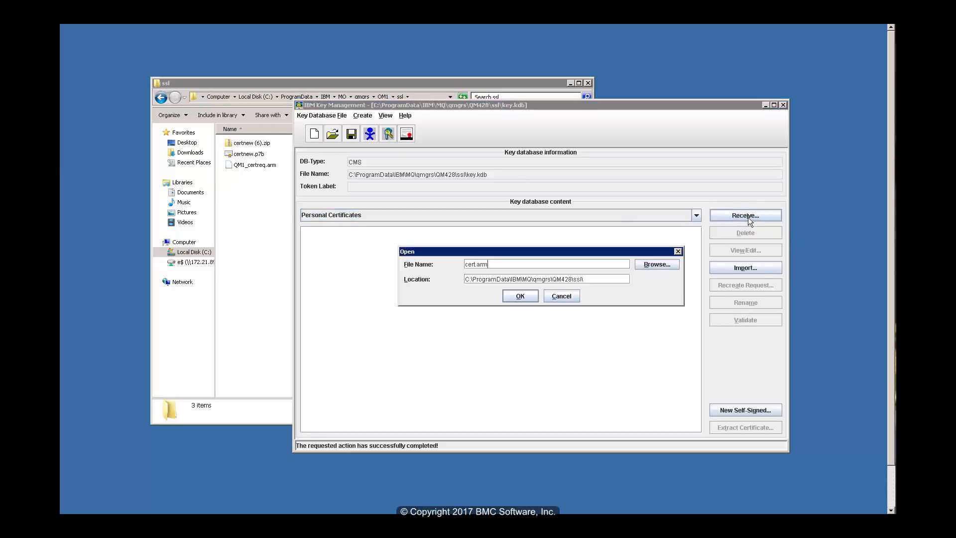
left_click(662, 265)
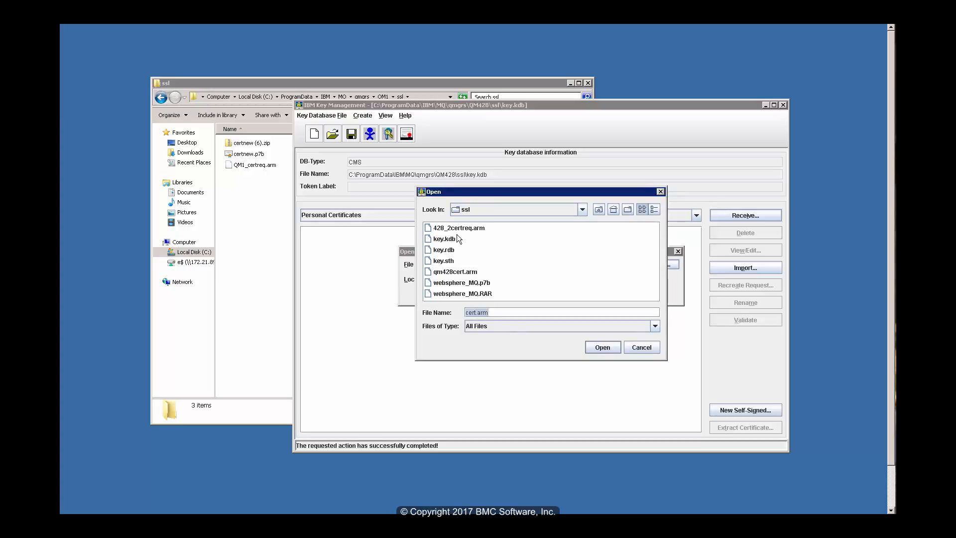
left_click(582, 209)
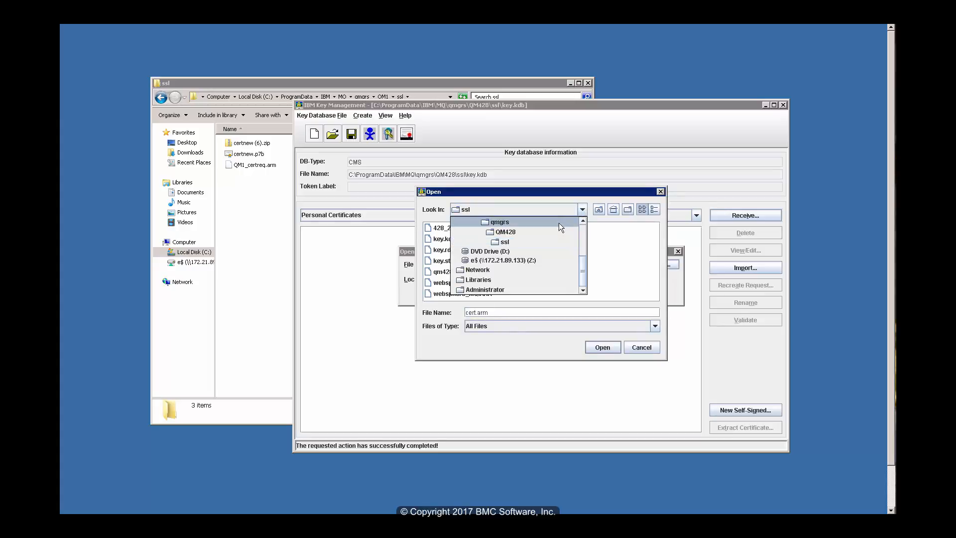
left_click(522, 223)
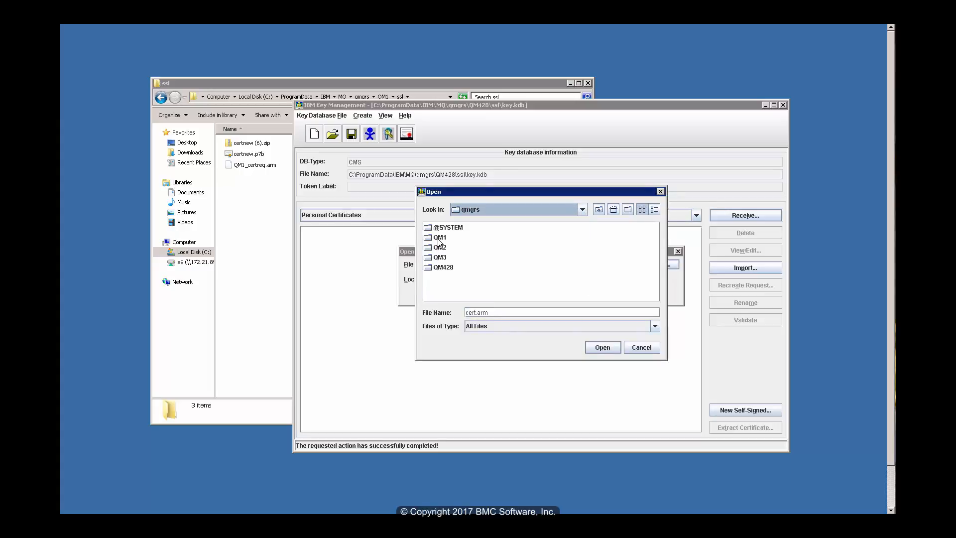
double_click(462, 247)
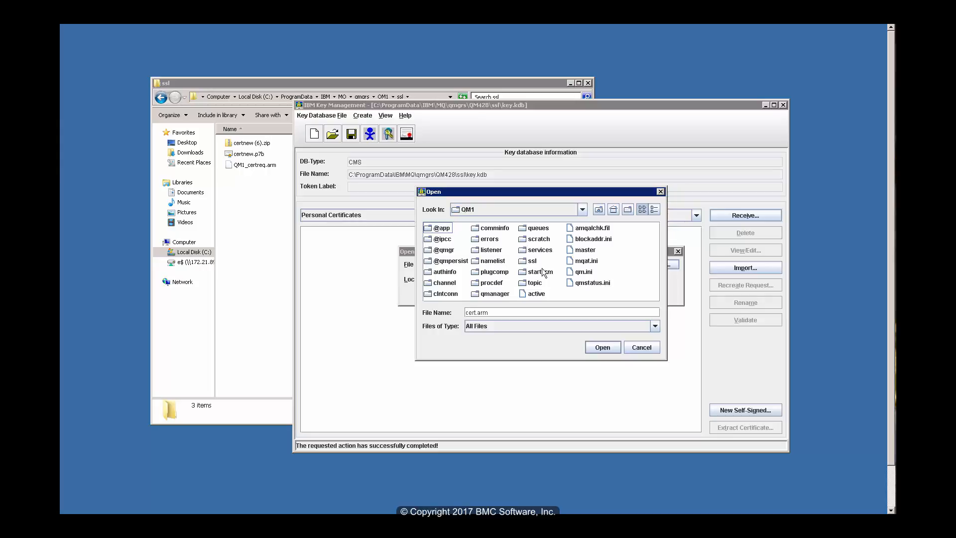
double_click(529, 261)
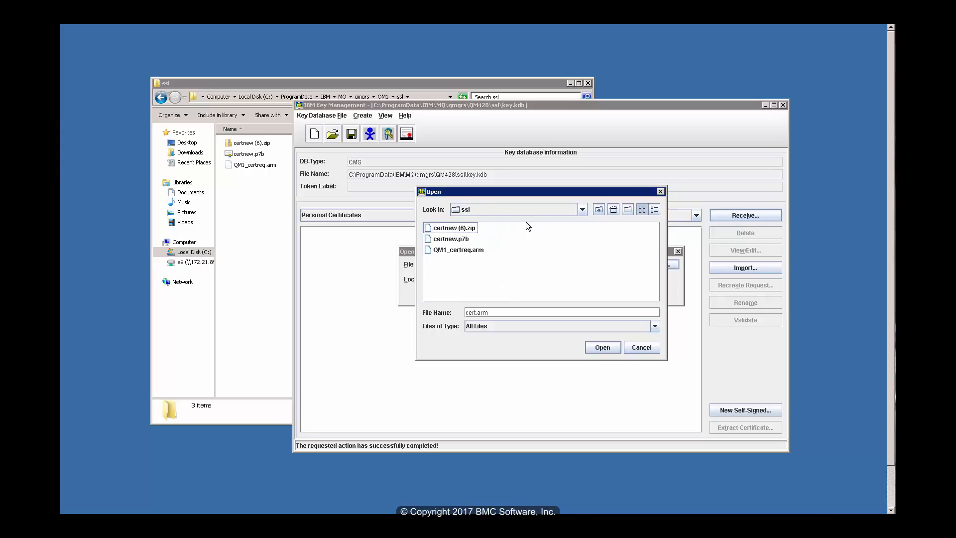
left_click(441, 240)
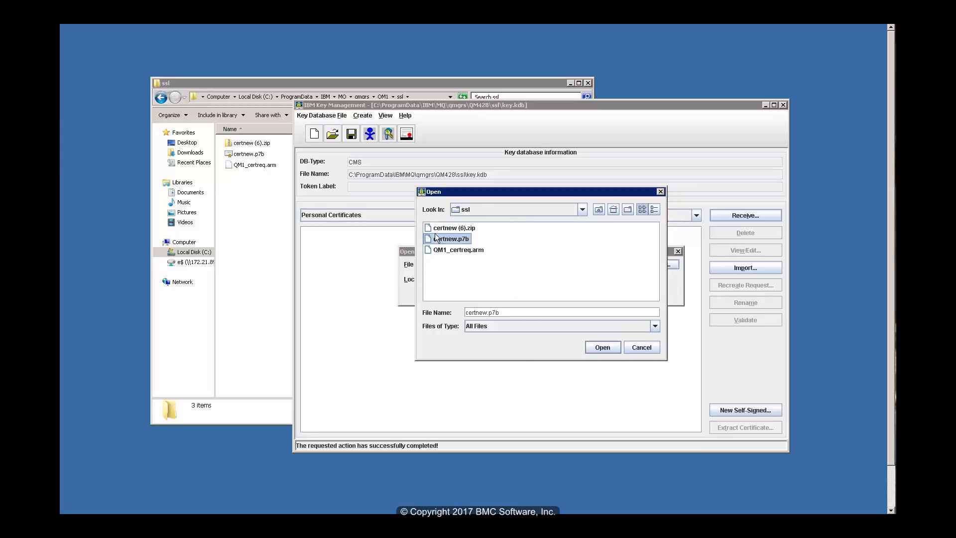
left_click(598, 349)
left_click(518, 296)
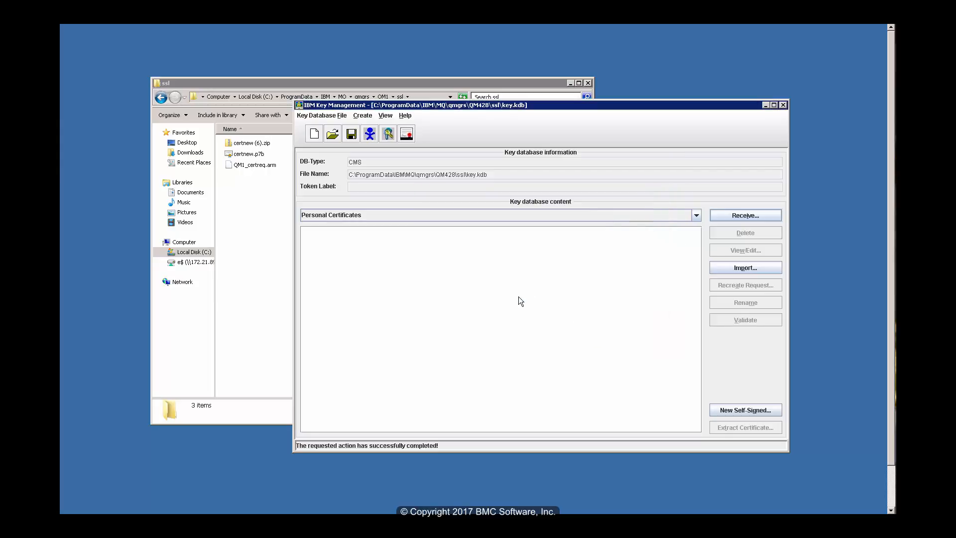
left_click(542, 294)
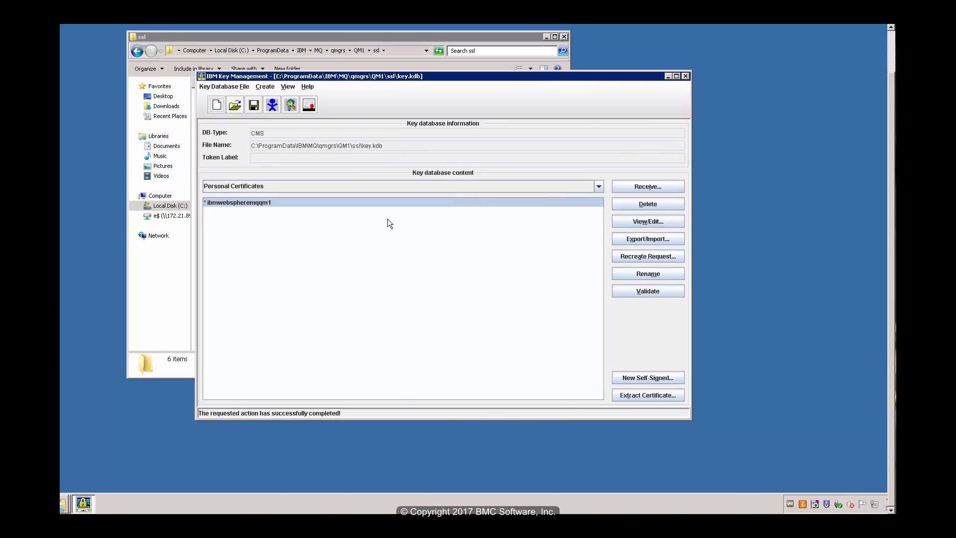
Step: Extract the ibmwebspheremqqm1 certificate as Base64-encoded ASCII data to QM1_cert.arm in the QM1 ssl folder
left_click(365, 202)
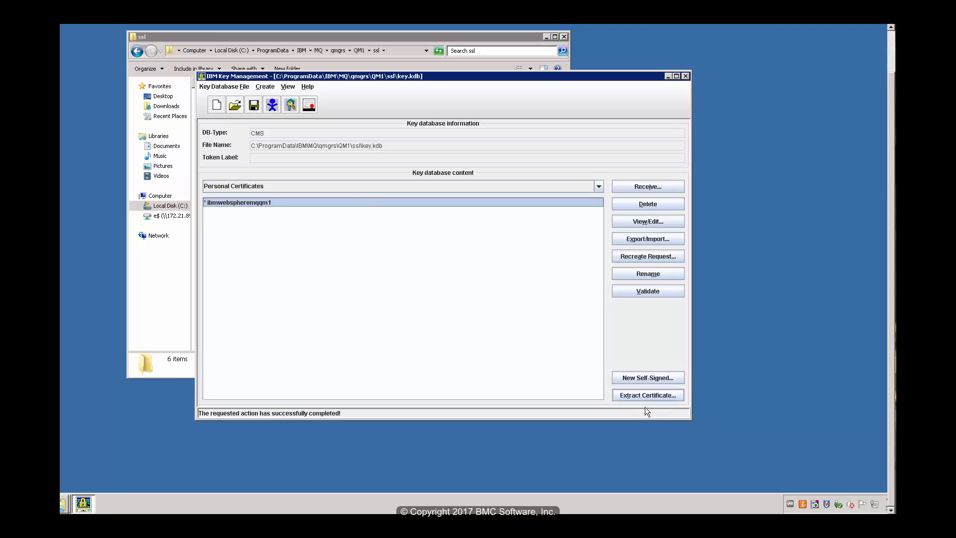
left_click(635, 395)
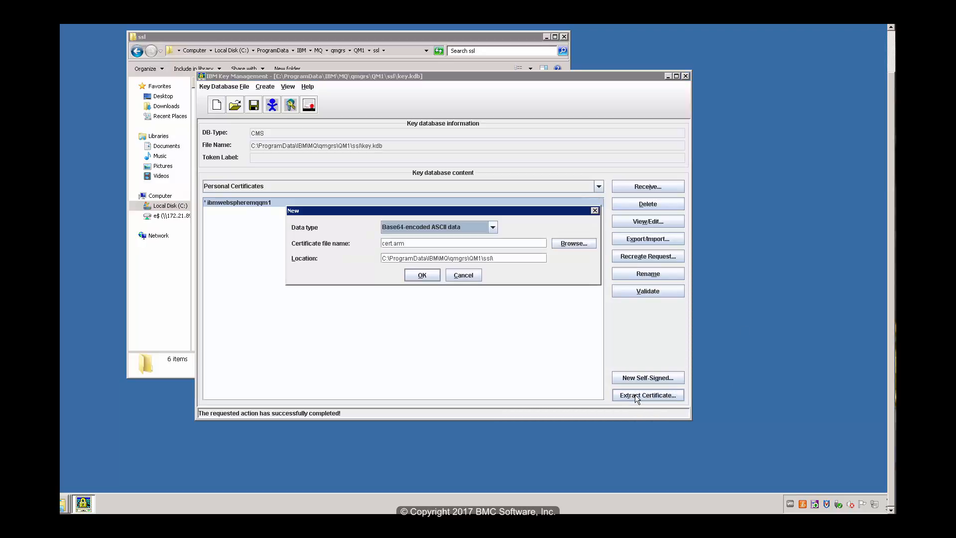
left_click(385, 244)
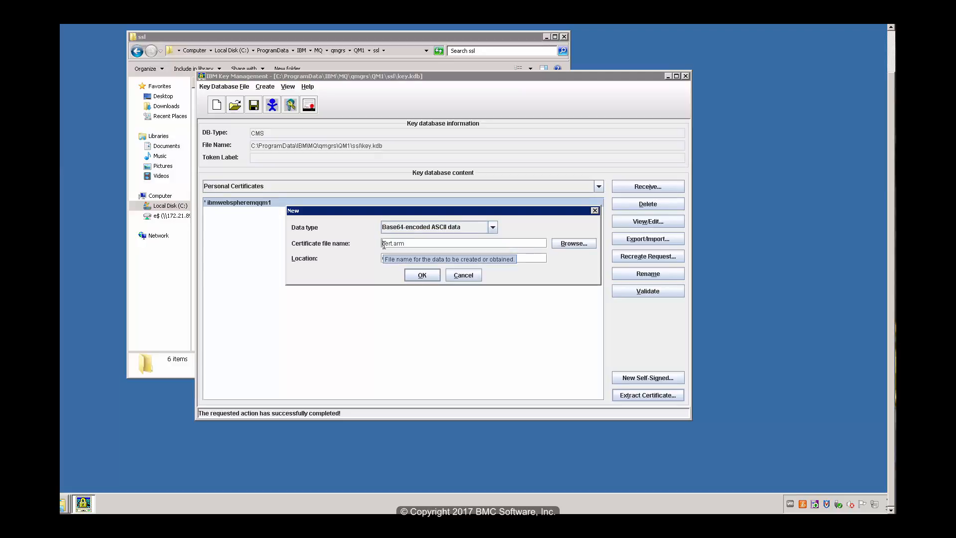
type("QM1_")
left_click(431, 277)
Step: Select the extracted QM1_cert.arm file in the QM1 ssl folder and close the IBM Key Management window
left_click_drag(431, 77, 588, 63)
left_click(274, 245)
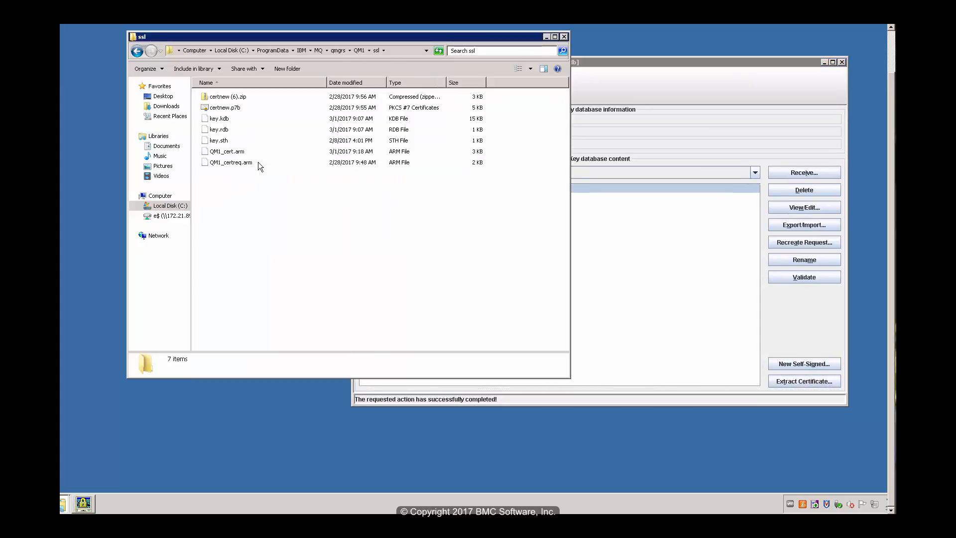
left_click(216, 155)
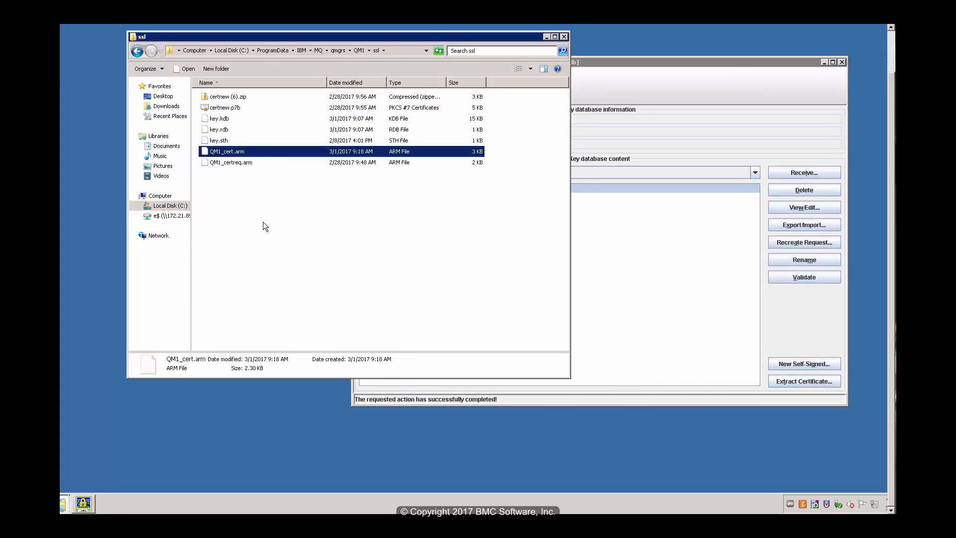
left_click(748, 63)
left_click(841, 62)
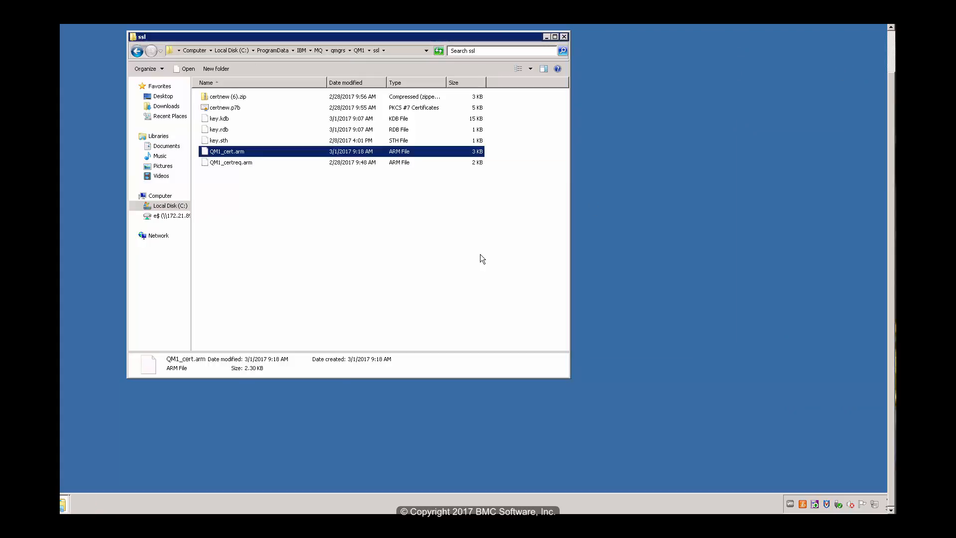